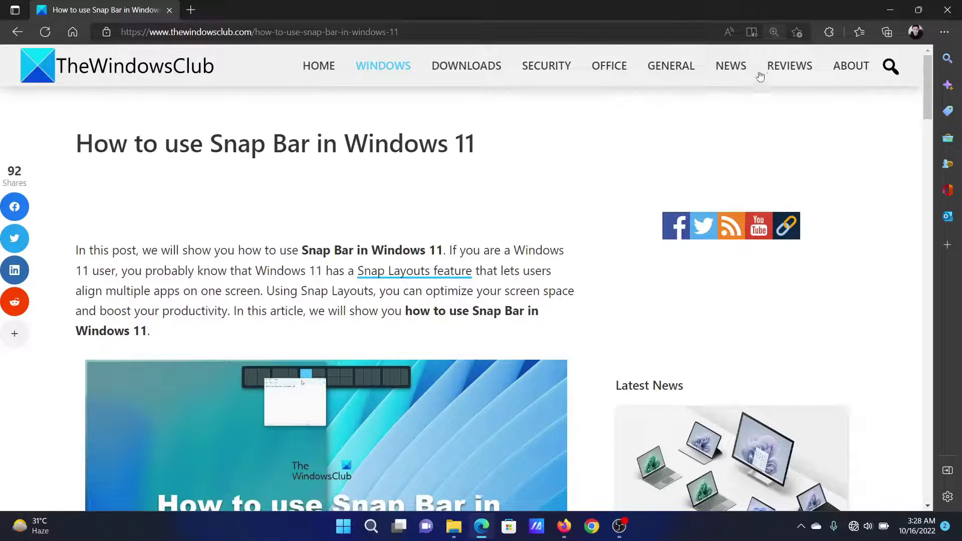
# Highlight part of the Snap Bar article title, then clear the selection
pyautogui.moveTo(136, 145); pyautogui.dragTo(338, 146)
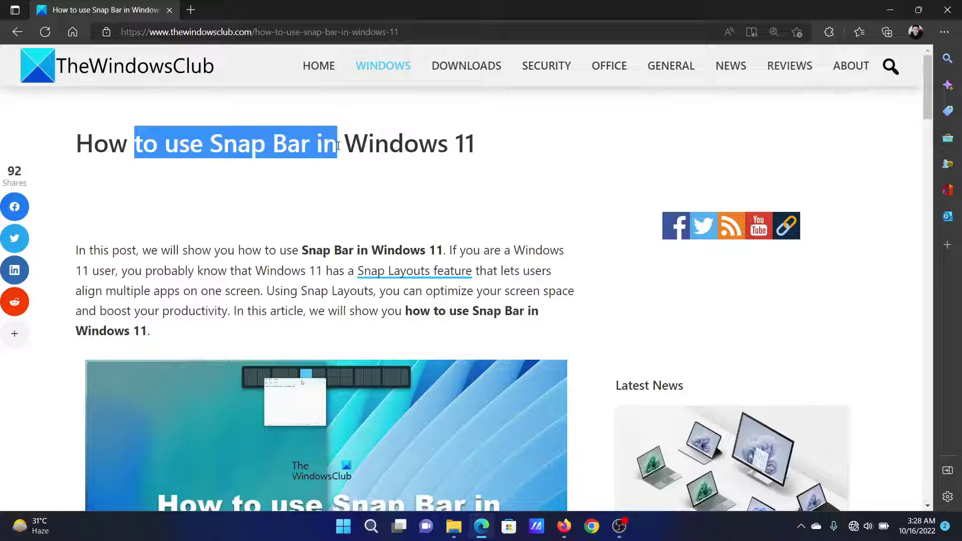
pyautogui.click(366, 198)
pyautogui.scroll(-5, 365, 248)
pyautogui.scroll(-5, 364, 267)
pyautogui.scroll(-2, 364, 267)
pyautogui.scroll(5, 363, 266)
pyautogui.scroll(5, 364, 267)
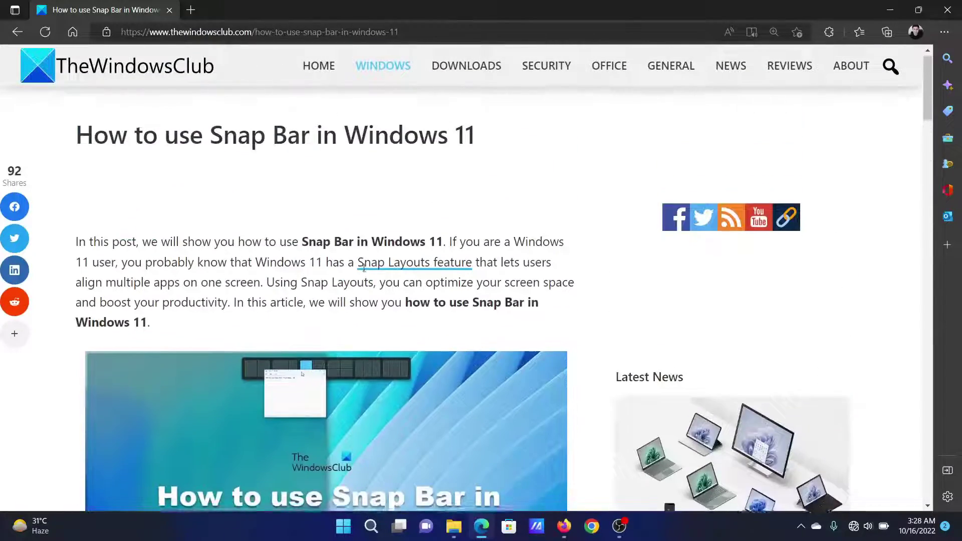
pyautogui.scroll(-5, 364, 268)
pyautogui.scroll(-5, 364, 269)
pyautogui.scroll(-2, 363, 271)
pyautogui.scroll(-1, 364, 271)
# Launch Settings from the Start button's right-click menu and go to System > Multitasking
pyautogui.click(344, 530)
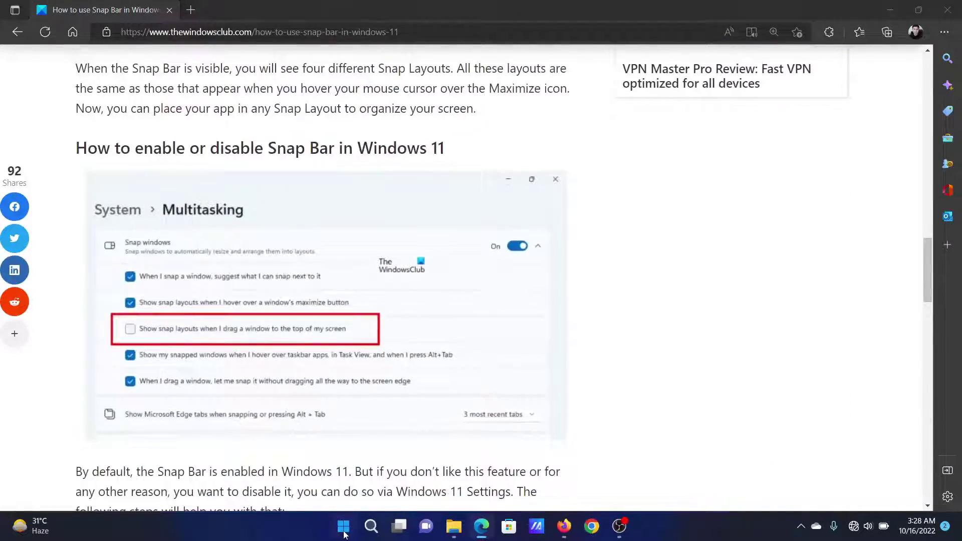
pyautogui.rightClick(344, 530)
pyautogui.click(351, 398)
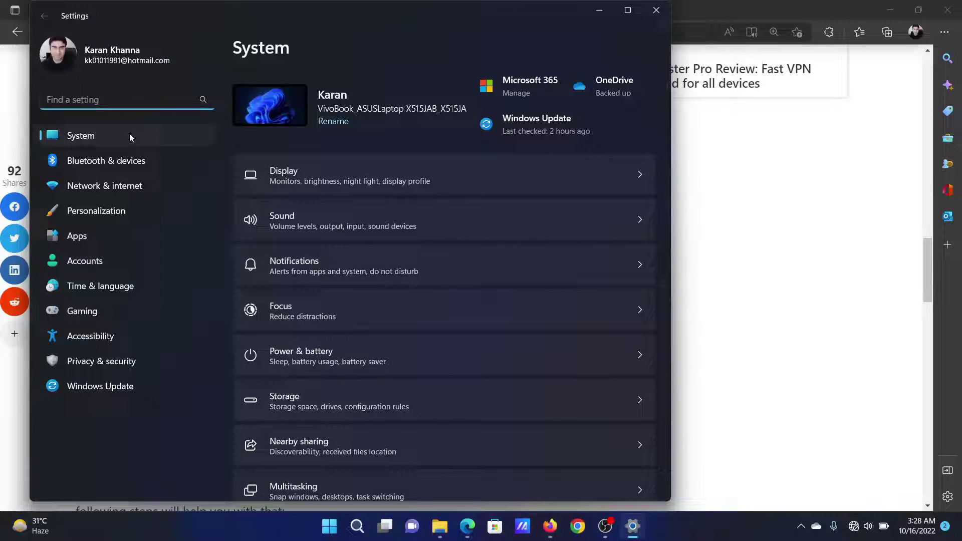
pyautogui.scroll(-3, 401, 362)
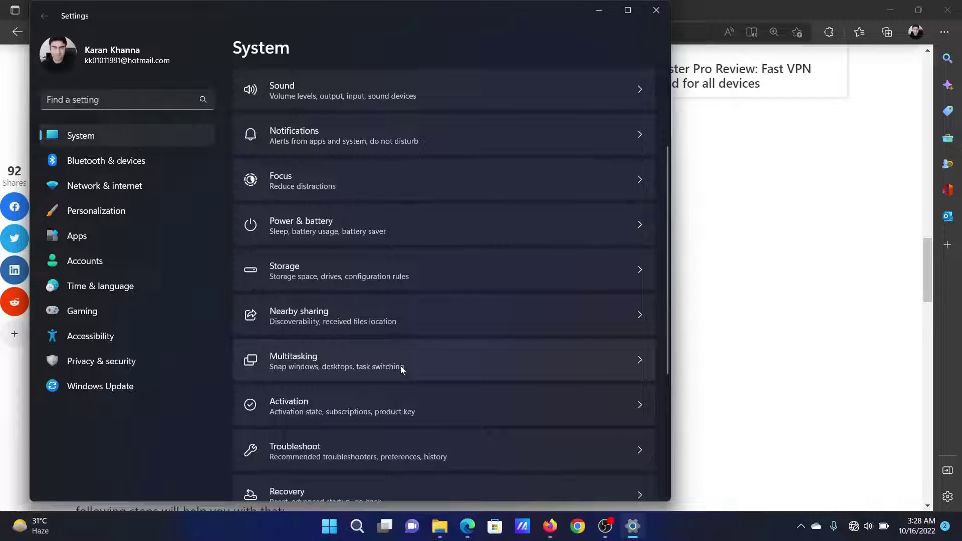
pyautogui.click(401, 367)
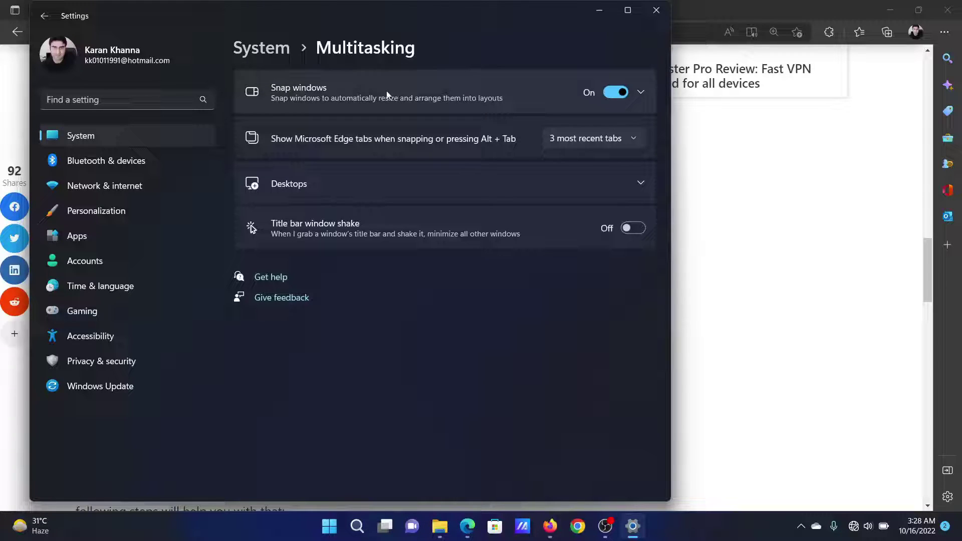
# Expand Snap windows and check, then uncheck, 'Show snap layouts when I drag a window to the top'
pyautogui.click(641, 93)
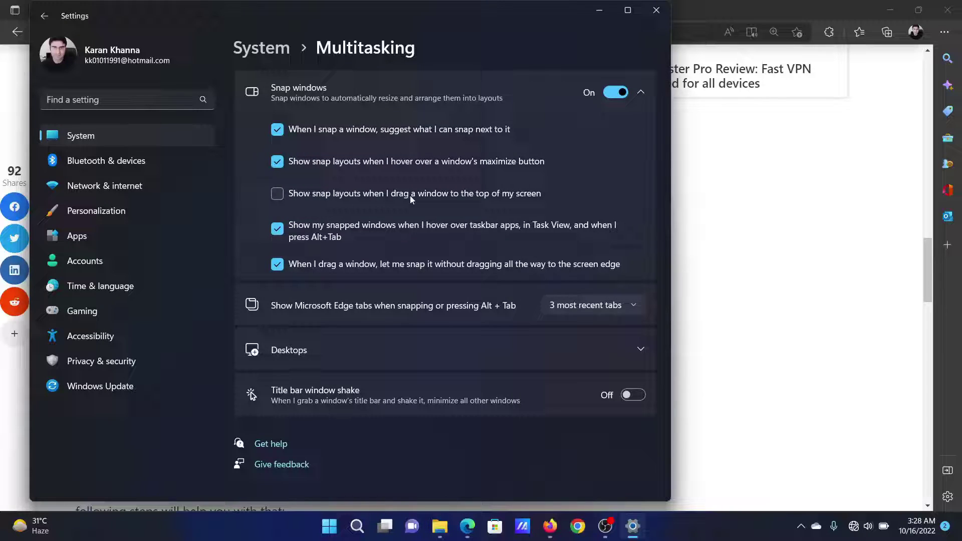
pyautogui.click(279, 196)
pyautogui.click(279, 196)
# Close the Settings window to return to the Edge article
pyautogui.click(656, 10)
pyautogui.scroll(5, 593, 188)
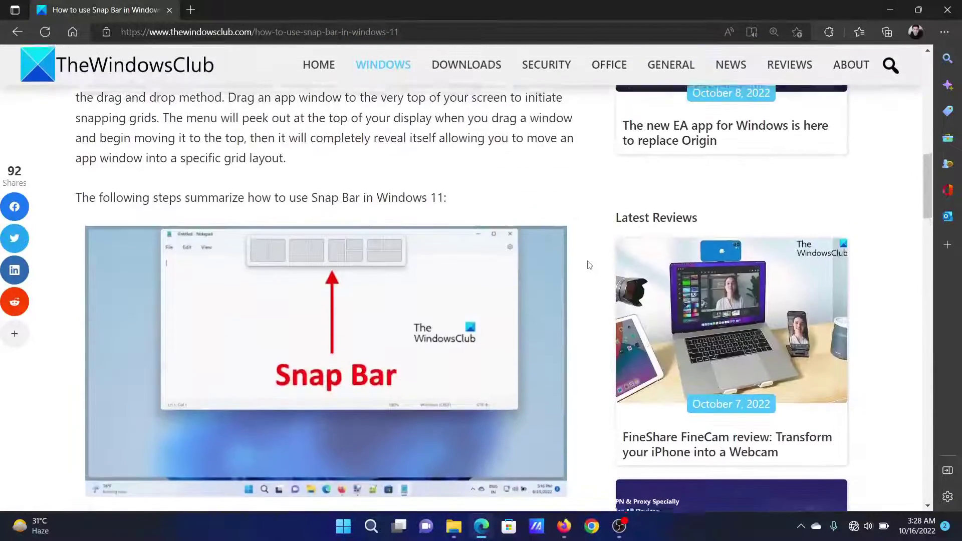
pyautogui.scroll(5, 588, 265)
pyautogui.scroll(2, 588, 265)
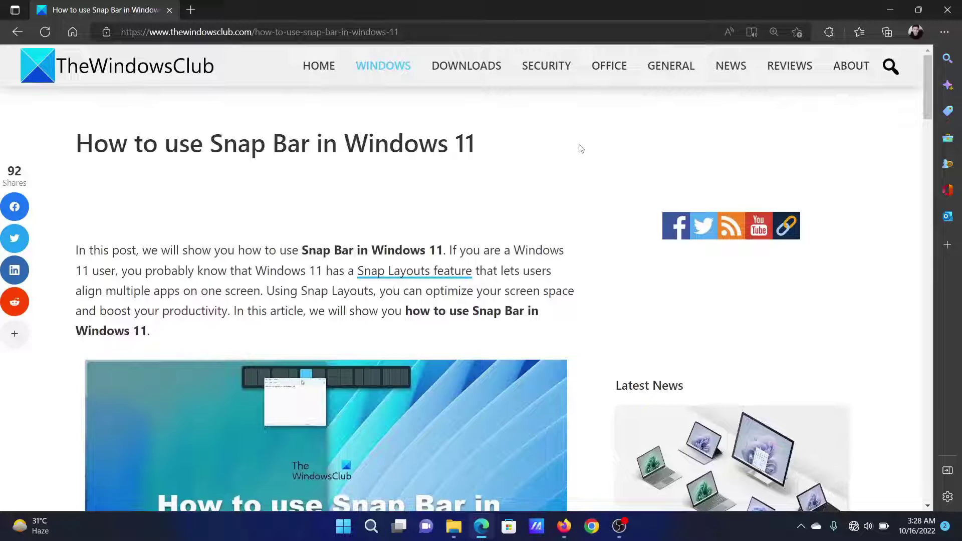